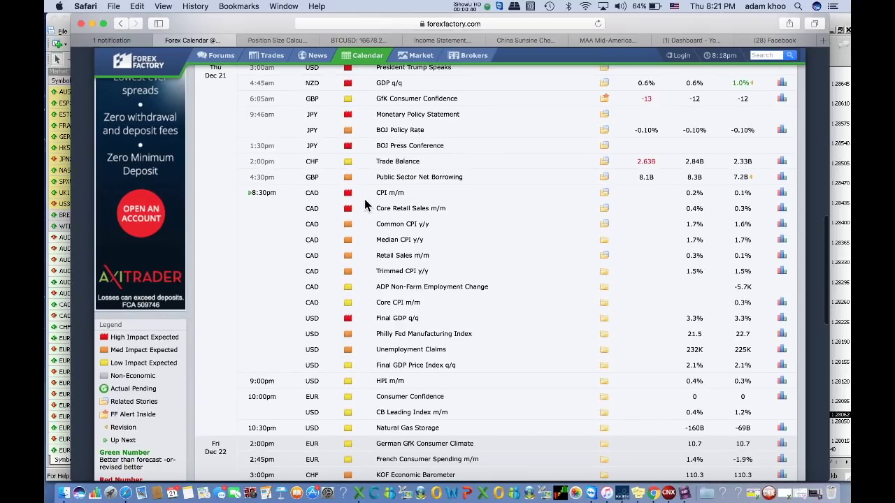
Step: Switch to HalifaxPro's USDCAD M5 chart and enlarge the recent candles, with chart shift and the one-click trading panel turned on
{"action": "left_click", "coordinate": [841, 23]}
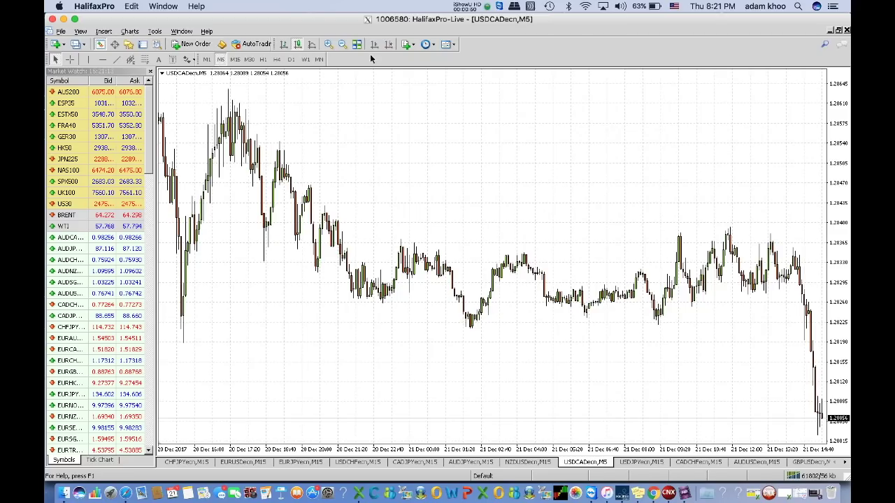
{"action": "left_click", "coordinate": [388, 44]}
{"action": "left_click", "coordinate": [328, 44]}
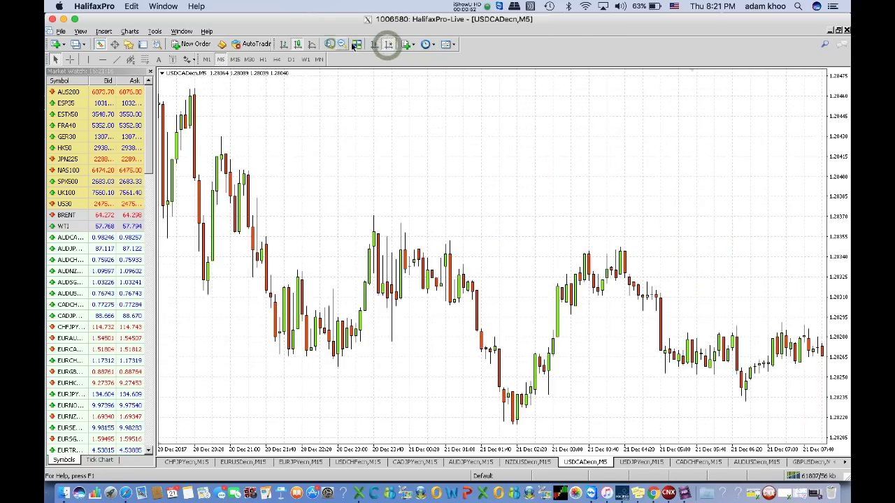
{"action": "left_click", "coordinate": [394, 48]}
{"action": "left_click", "coordinate": [162, 73]}
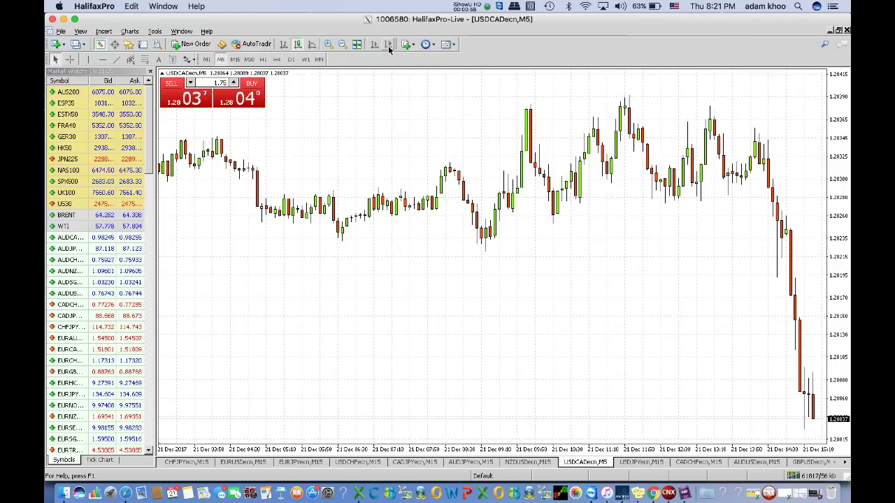
{"action": "left_click", "coordinate": [389, 45]}
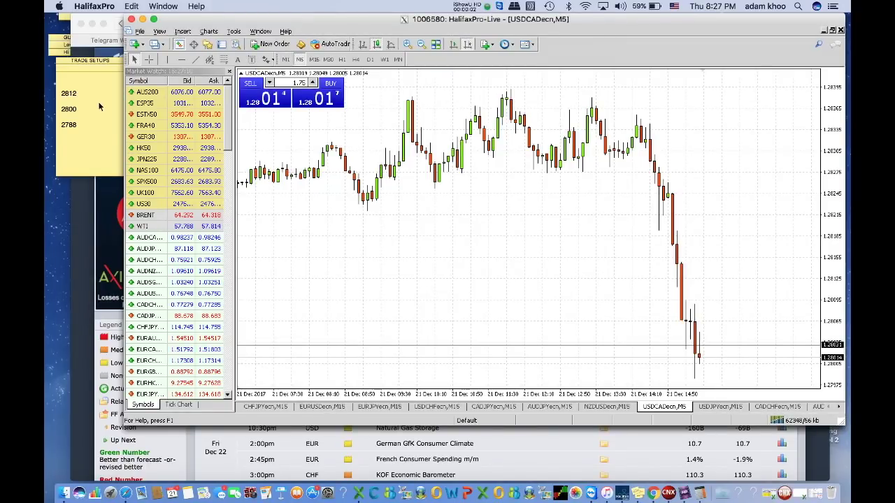
Step: Change the middle level in the TRADE SETUPS sticky note to 2801 and the upper level to 2813
{"action": "left_click", "coordinate": [84, 110]}
{"action": "key", "text": "BackSpace"}
{"action": "type", "text": "1"}
{"action": "key", "text": "BackSpace"}
{"action": "type", "text": "3"}
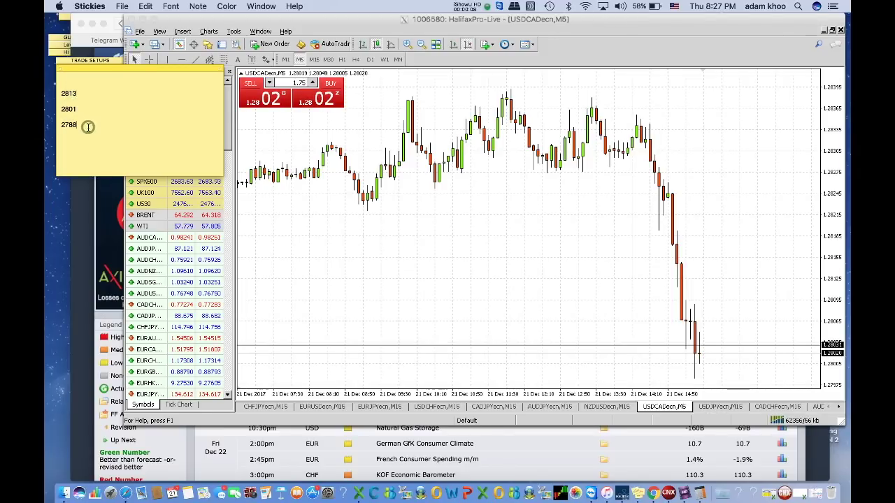
Step: Revise the three levels in the TRADE SETUPS sticky note to 2814, 2802 and 2790
{"action": "left_click", "coordinate": [84, 109]}
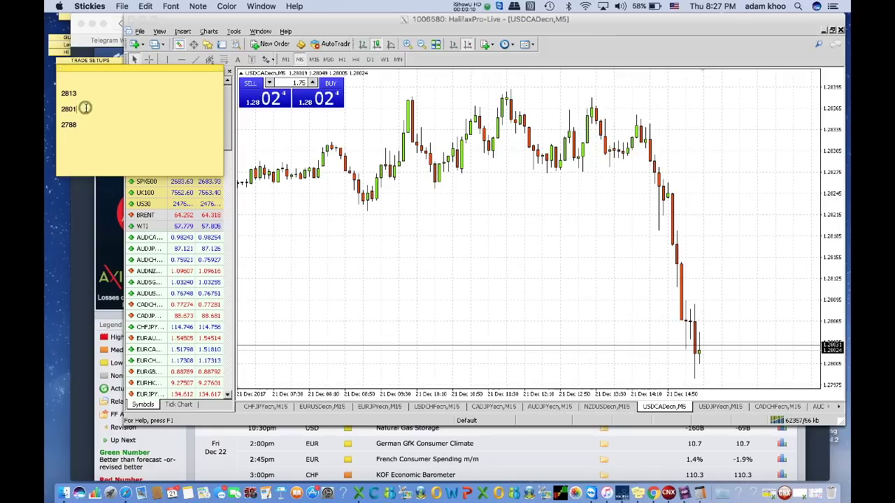
{"action": "key", "text": "BackSpace"}
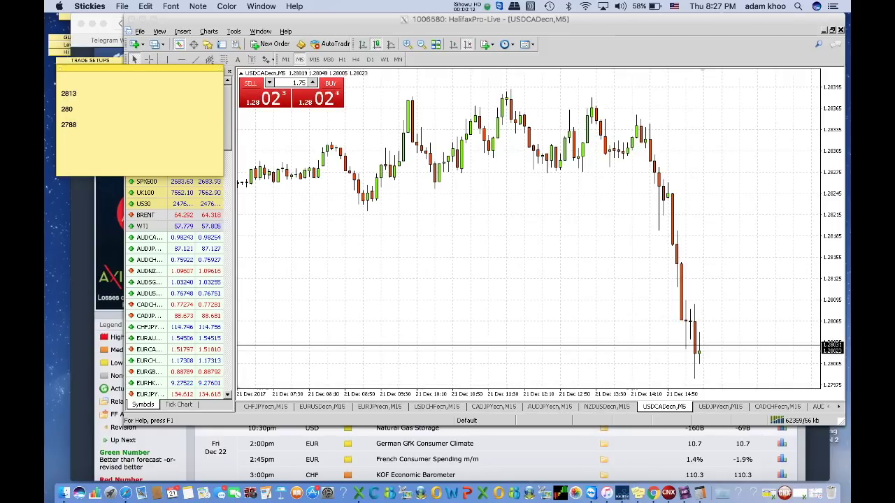
{"action": "left_click", "coordinate": [85, 94]}
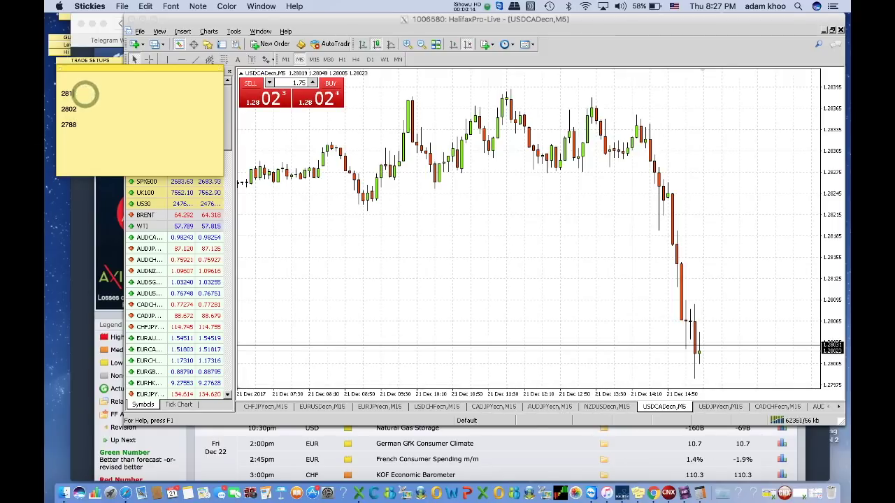
{"action": "key", "text": "BackSpace"}
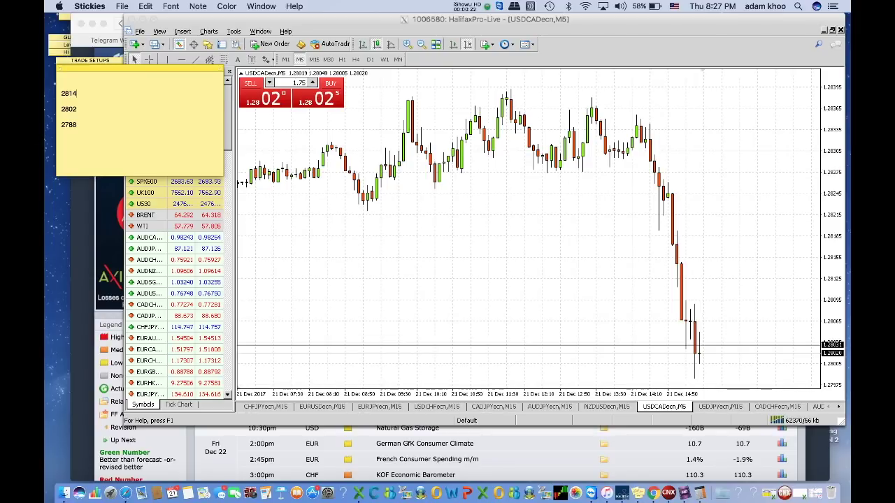
{"action": "left_click", "coordinate": [79, 125]}
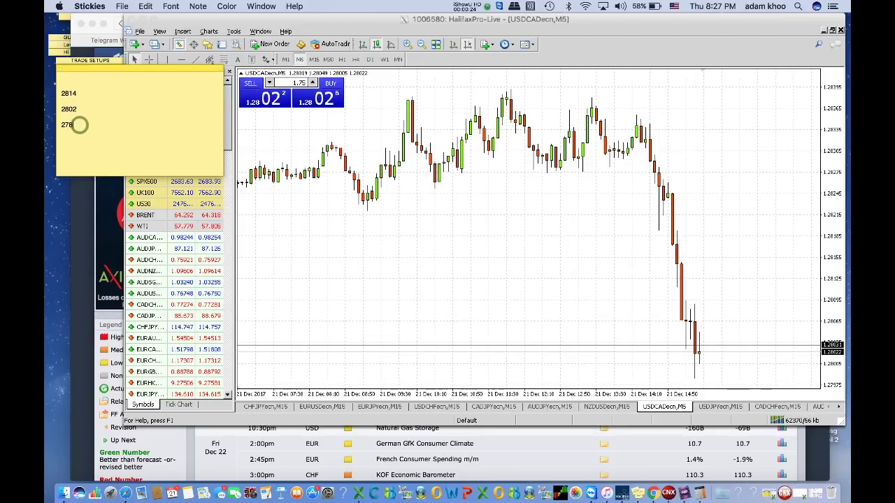
{"action": "key", "text": "BackSpace"}
{"action": "key", "text": "BackSpace"}
{"action": "type", "text": "90"}
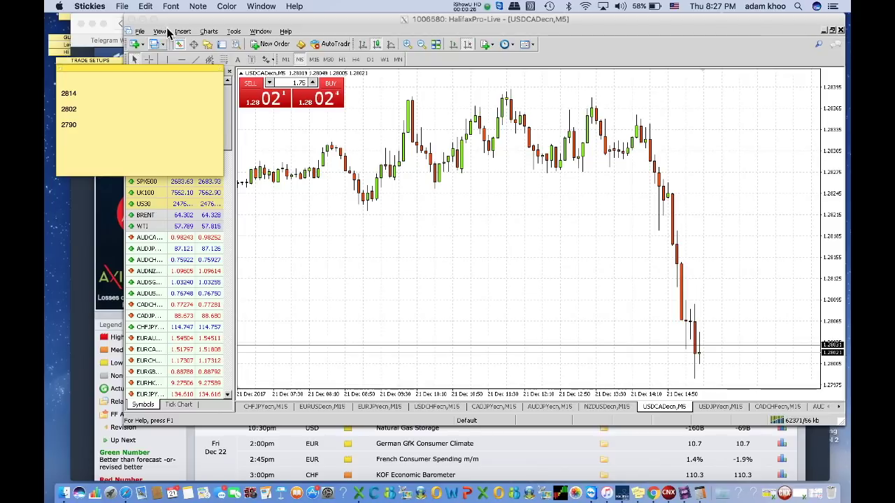
Step: Open a new USDCAD order in HalifaxPro and set its volume to 1
{"action": "left_click", "coordinate": [180, 24]}
{"action": "left_click", "coordinate": [269, 44]}
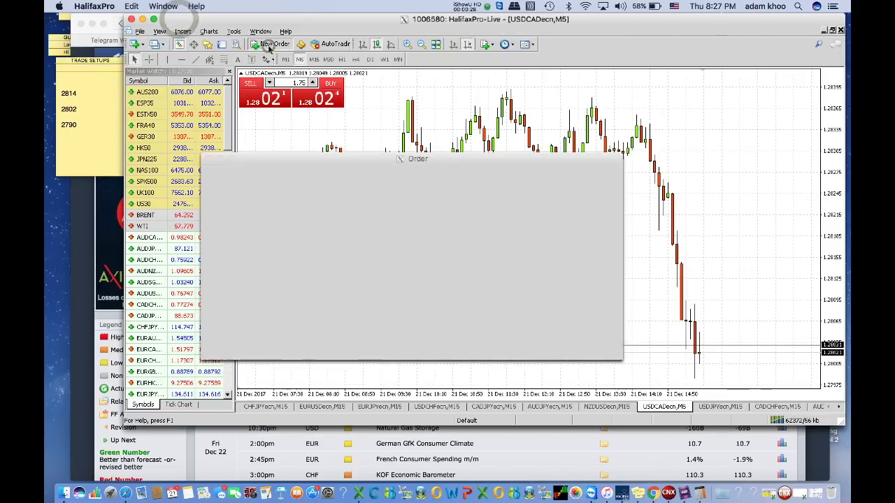
{"action": "left_click", "coordinate": [457, 193]}
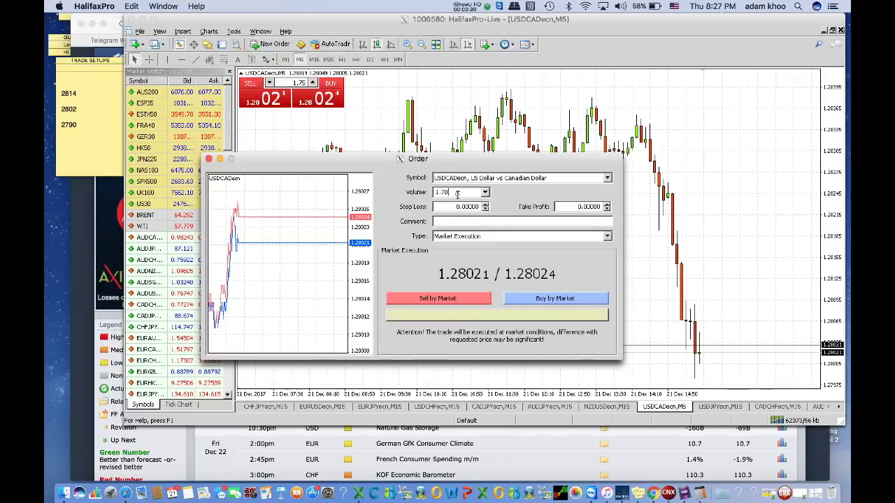
{"action": "key", "text": "BackSpace"}
{"action": "key", "text": "BackSpace"}
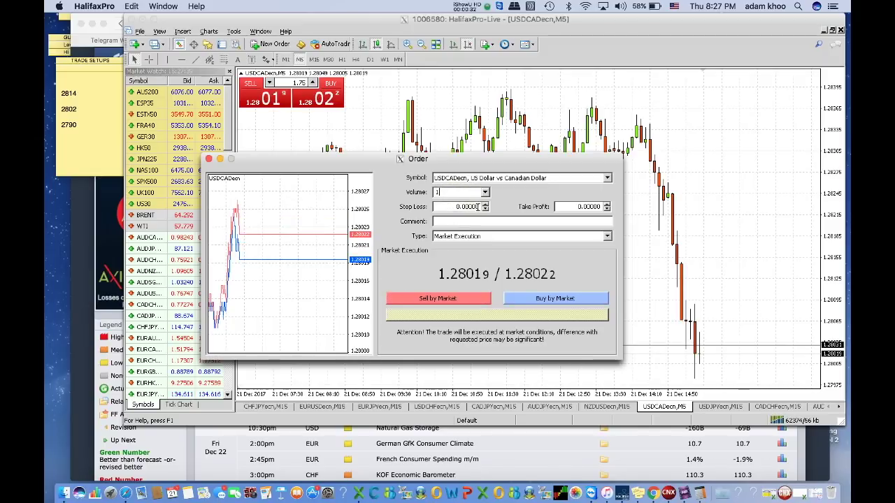
{"action": "left_click", "coordinate": [605, 238]}
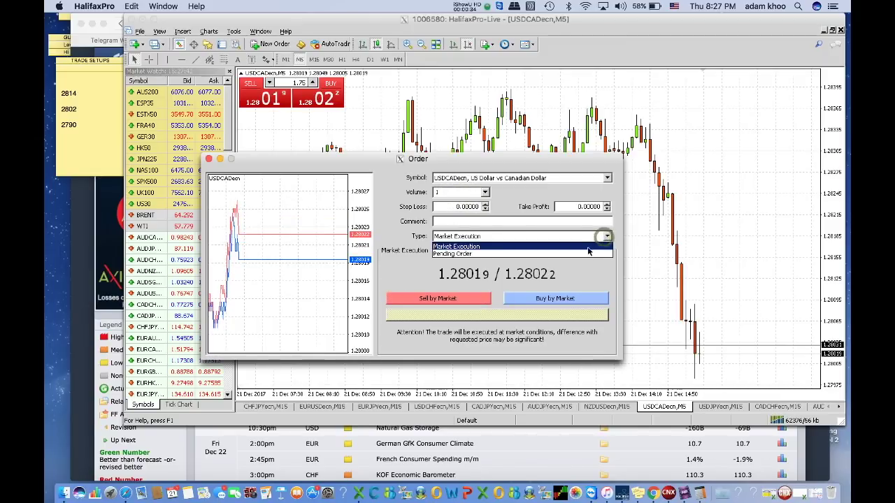
{"action": "left_click", "coordinate": [588, 253]}
{"action": "left_click", "coordinate": [506, 266]}
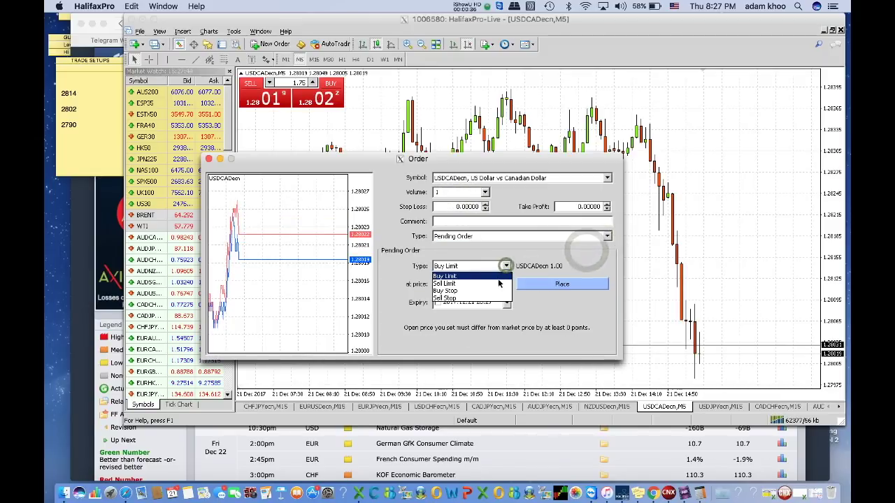
{"action": "left_click", "coordinate": [493, 290]}
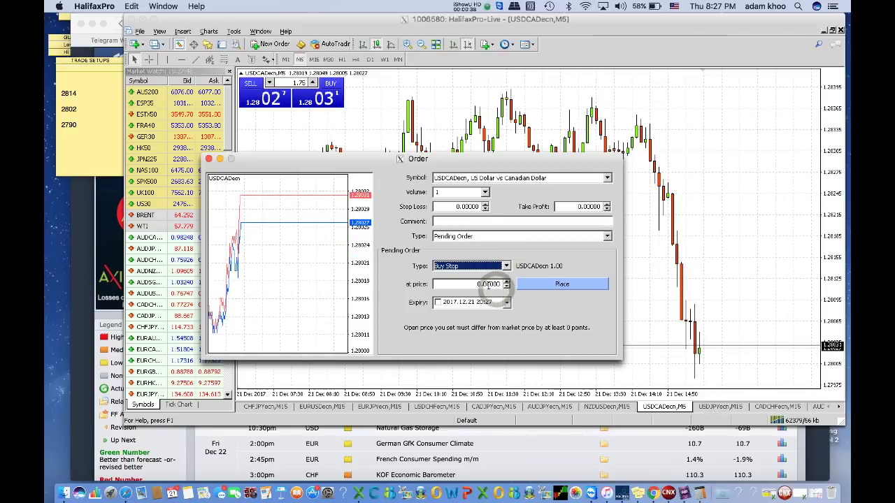
{"action": "double_click", "coordinate": [490, 284]}
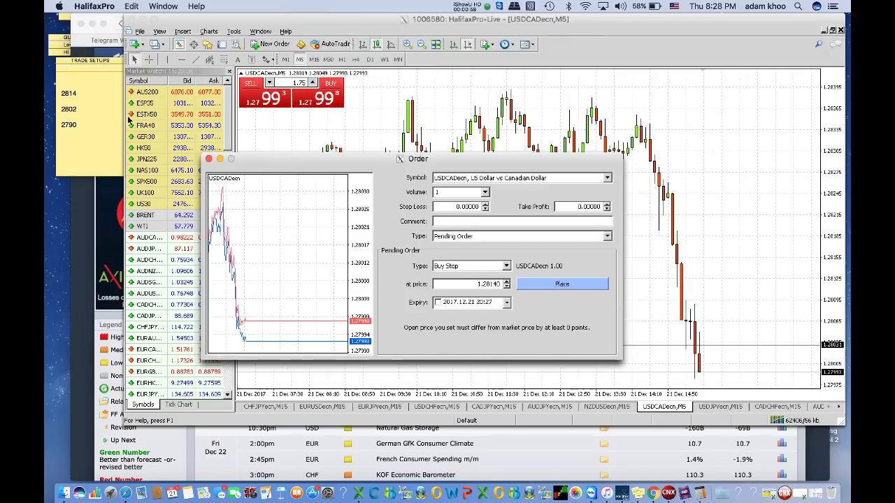
{"action": "left_click", "coordinate": [208, 159]}
Step: Set the three levels in the TRADE SETUPS sticky note to 2812, 2800 and 2788
{"action": "left_click", "coordinate": [72, 139]}
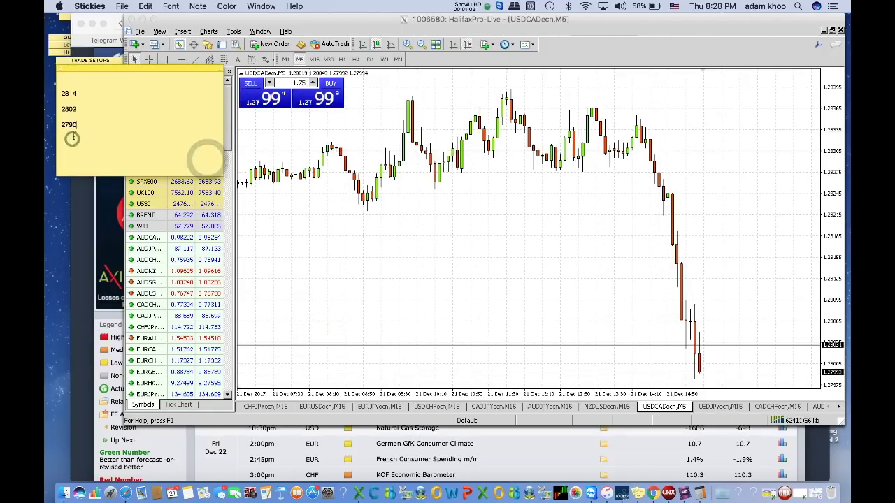
{"action": "left_click", "coordinate": [88, 119]}
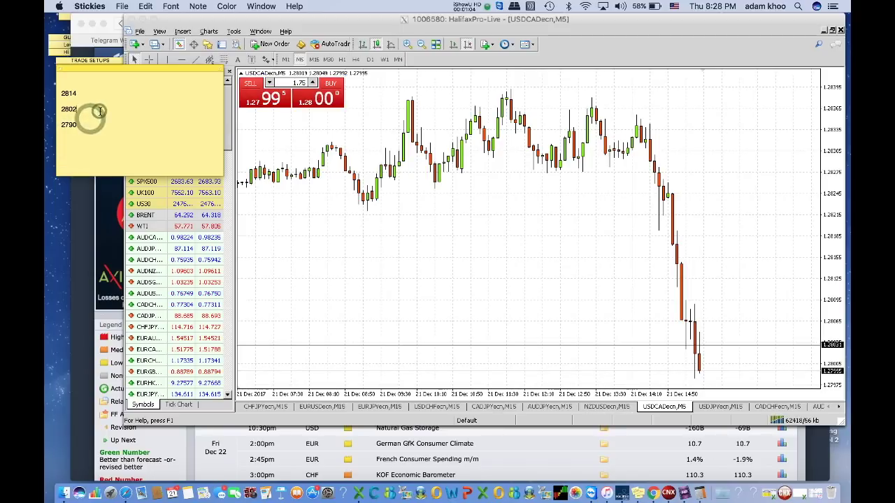
{"action": "key", "text": "BackSpace"}
{"action": "type", "text": "0"}
{"action": "left_click", "coordinate": [107, 93]}
{"action": "key", "text": "BackSpace"}
{"action": "type", "text": "2"}
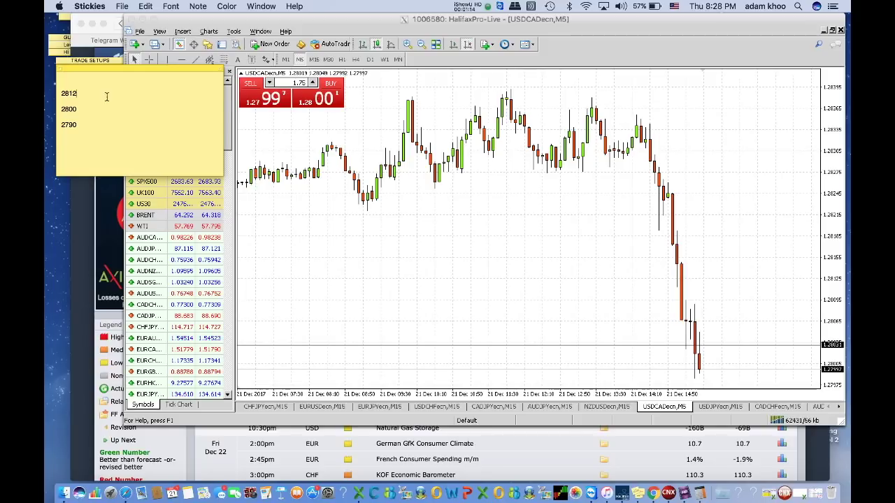
{"action": "left_click", "coordinate": [98, 124]}
{"action": "key", "text": "BackSpace"}
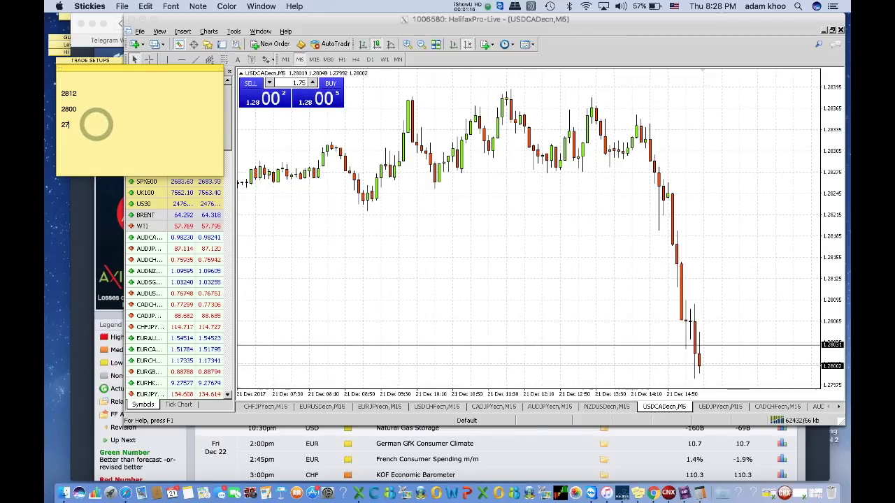
{"action": "type", "text": "88"}
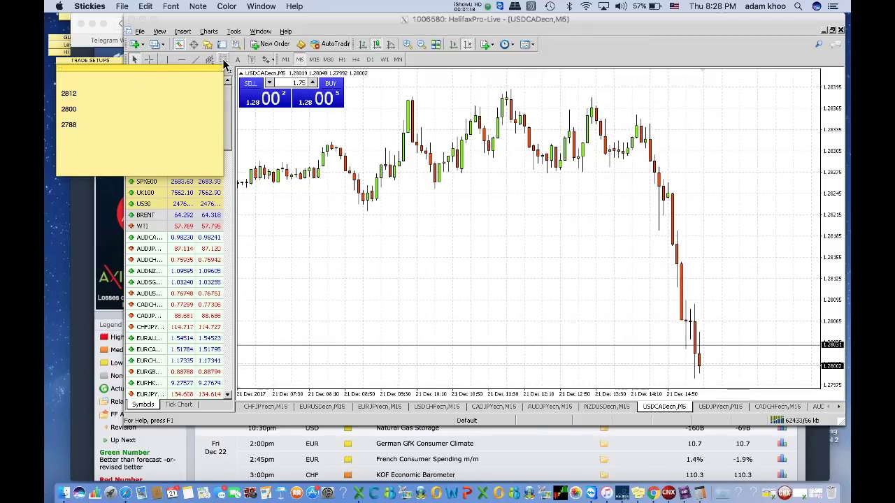
Step: Open a new USDCAD order in HalifaxPro and set it up as a pending Buy Stop at 1.28120
{"action": "left_click", "coordinate": [272, 47]}
{"action": "left_click", "coordinate": [273, 44]}
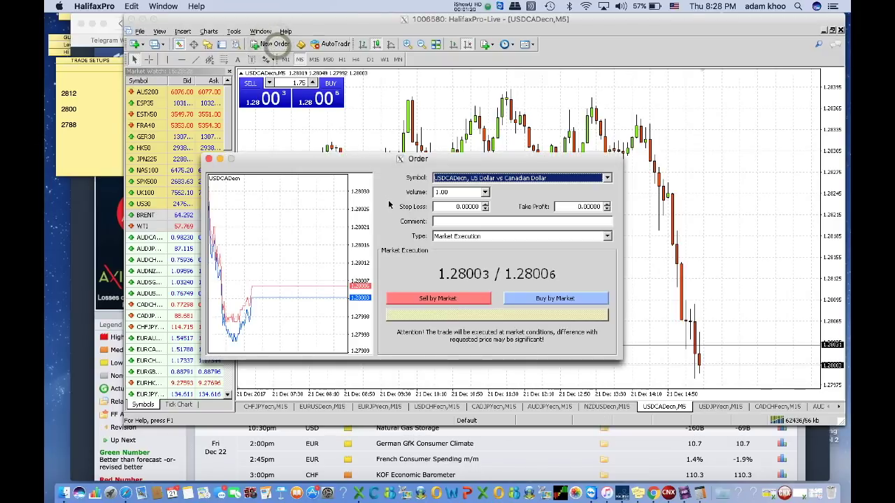
{"action": "left_click", "coordinate": [608, 236]}
{"action": "left_click", "coordinate": [592, 253]}
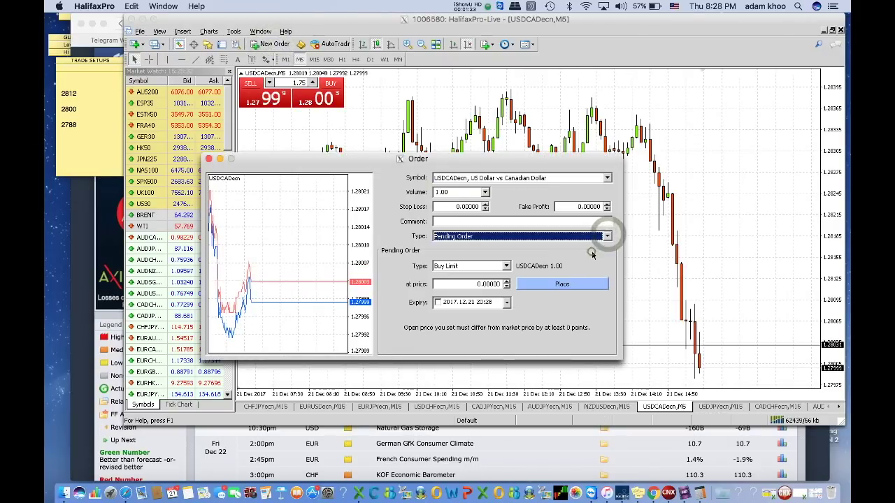
{"action": "left_click", "coordinate": [505, 265]}
{"action": "left_click", "coordinate": [482, 290]}
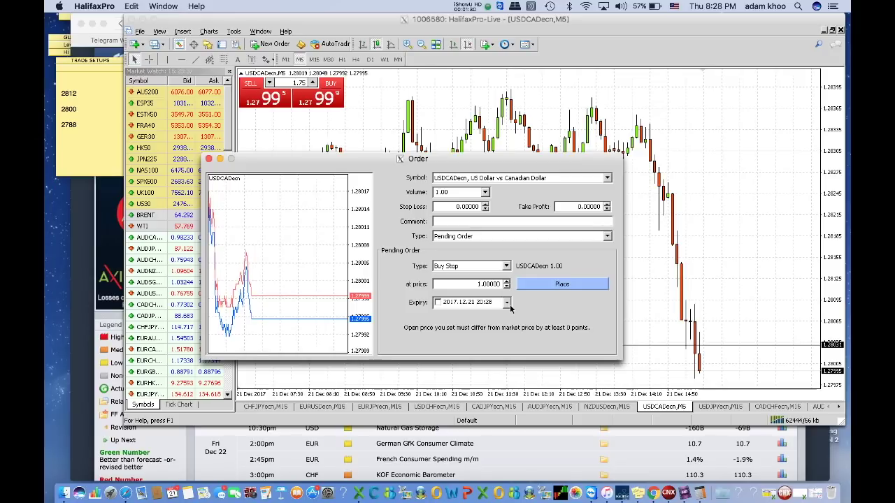
{"action": "type", "text": "28120"}
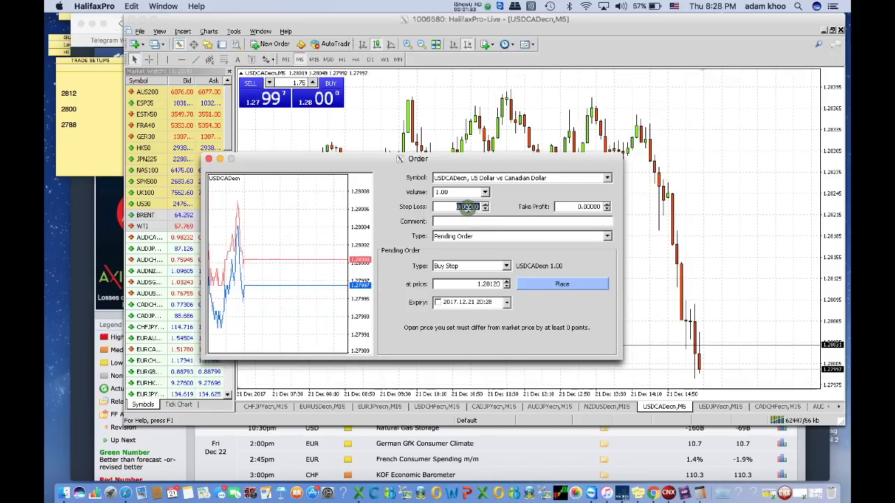
Step: Set the Buy Stop order's stop loss to 1.28000, place the order and close its confirmation
{"action": "left_click", "coordinate": [467, 208]}
{"action": "type", "text": "1.27"}
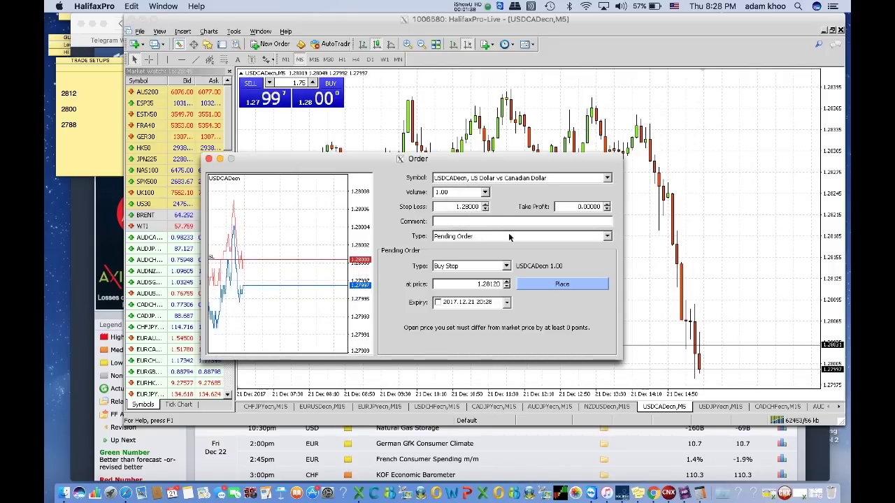
{"action": "left_click", "coordinate": [533, 285]}
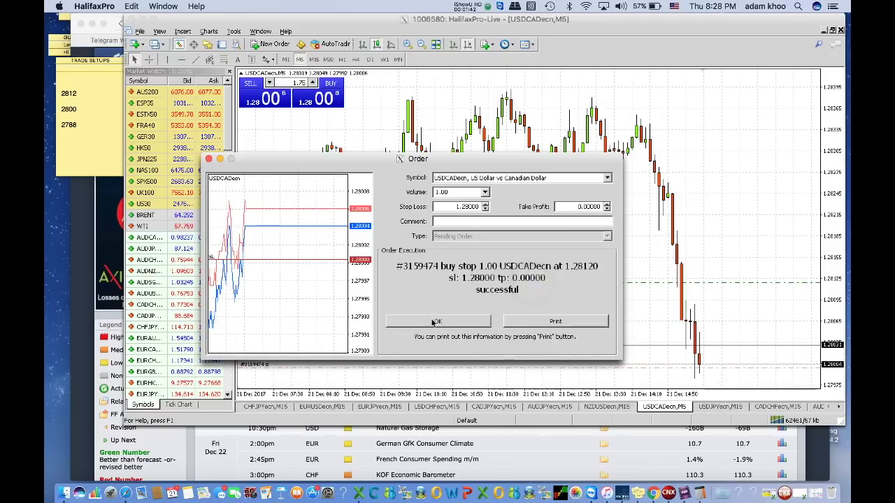
{"action": "left_click", "coordinate": [433, 323]}
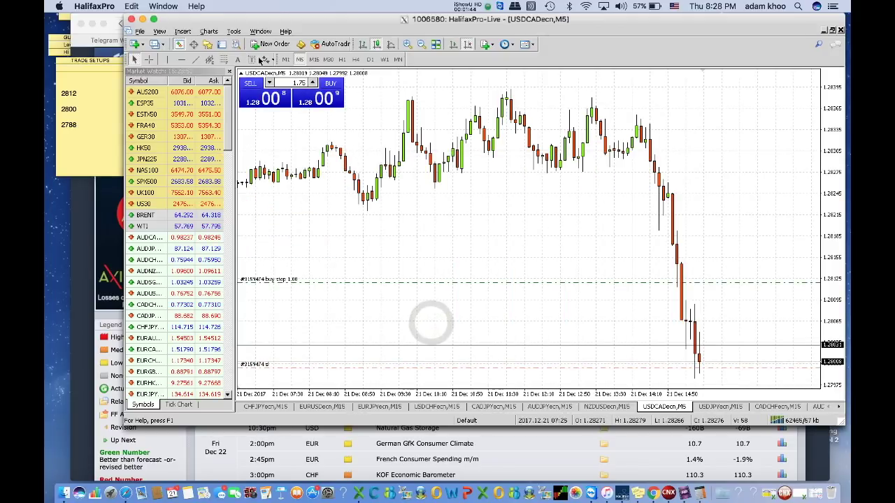
Step: Open a new USDCAD order and set it up as a pending Sell Stop at 1.27880
{"action": "left_click", "coordinate": [269, 44]}
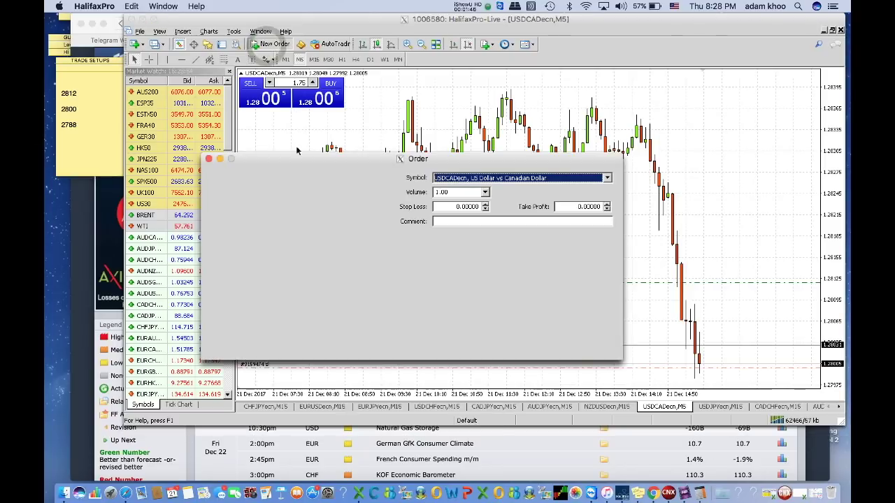
{"action": "left_click", "coordinate": [606, 236]}
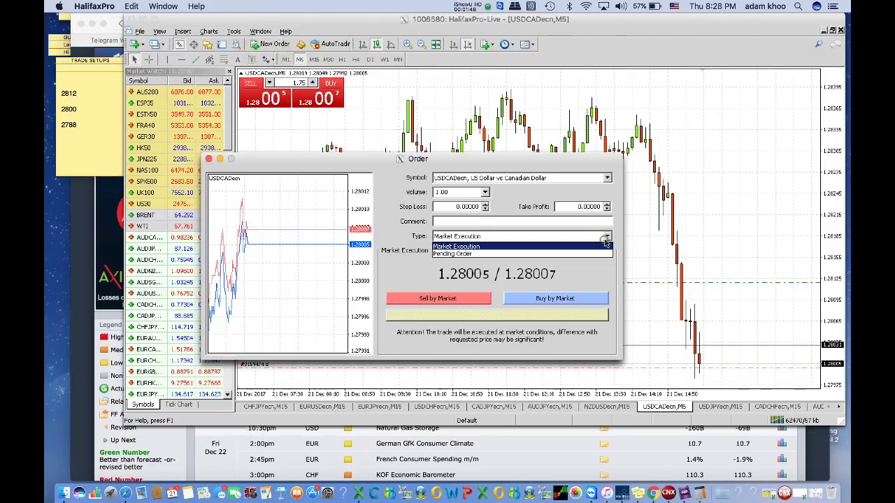
{"action": "left_click", "coordinate": [606, 236]}
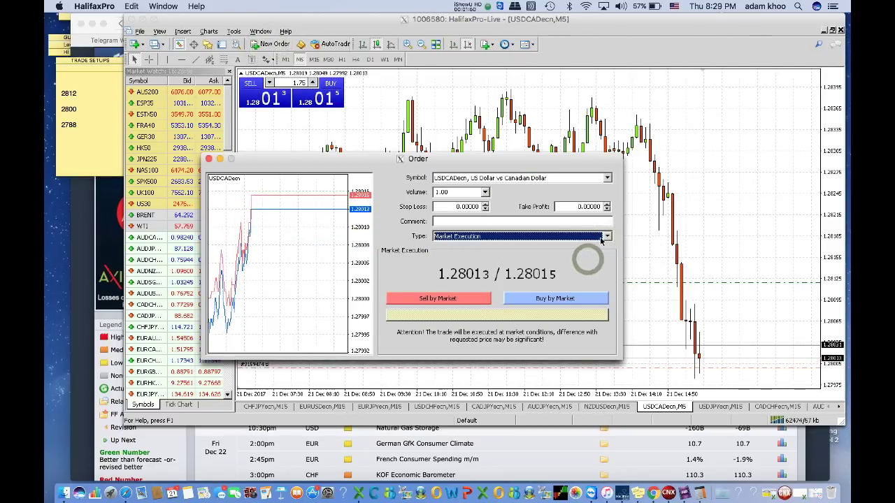
{"action": "left_click", "coordinate": [604, 237]}
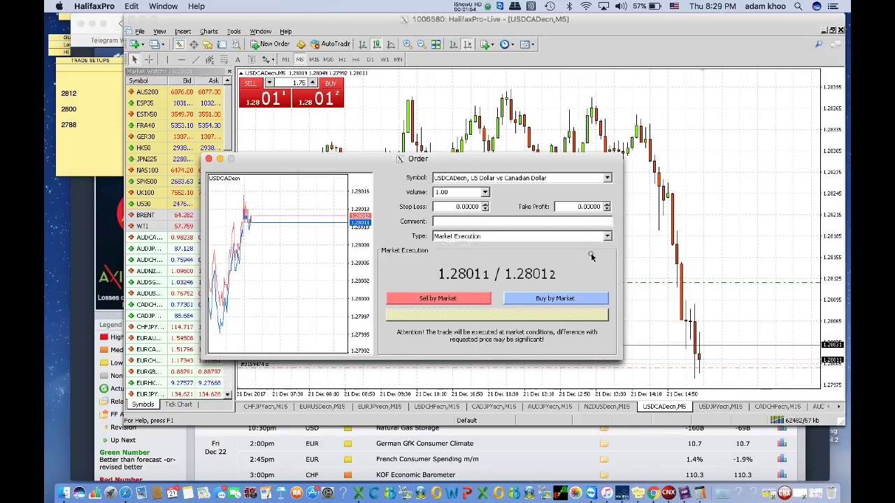
{"action": "left_click", "coordinate": [585, 254]}
{"action": "left_click", "coordinate": [506, 266]}
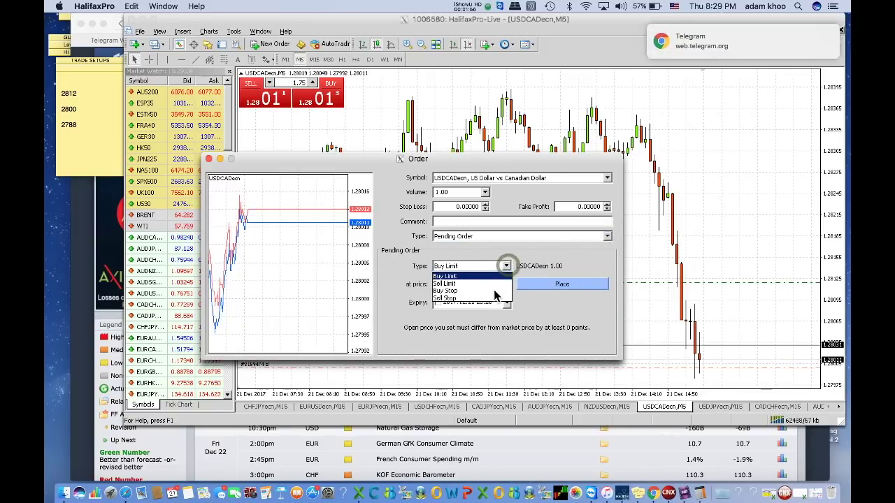
{"action": "left_click", "coordinate": [483, 298]}
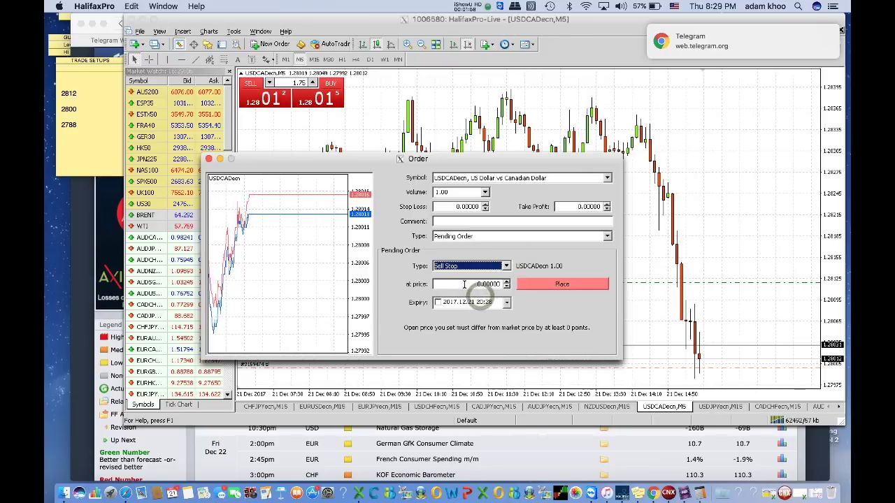
{"action": "left_click", "coordinate": [463, 284]}
{"action": "type", "text": "1.30000"}
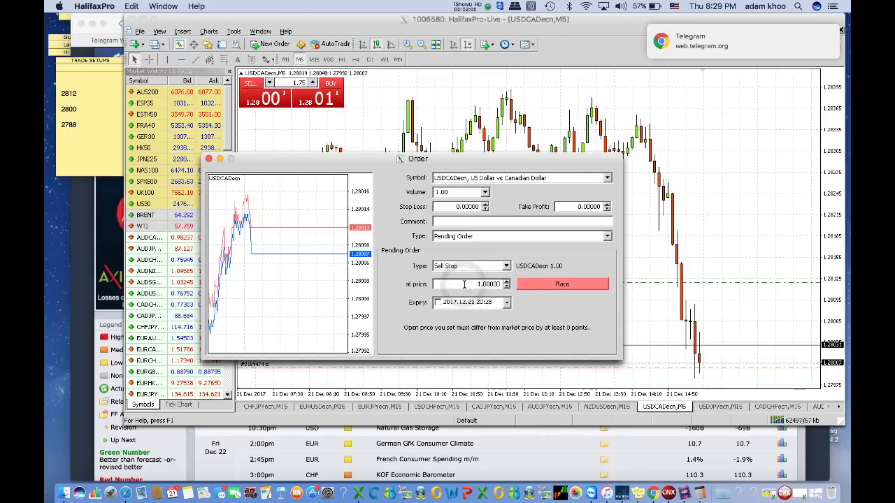
{"action": "key", "text": "Delete"}
{"action": "type", "text": "27880"}
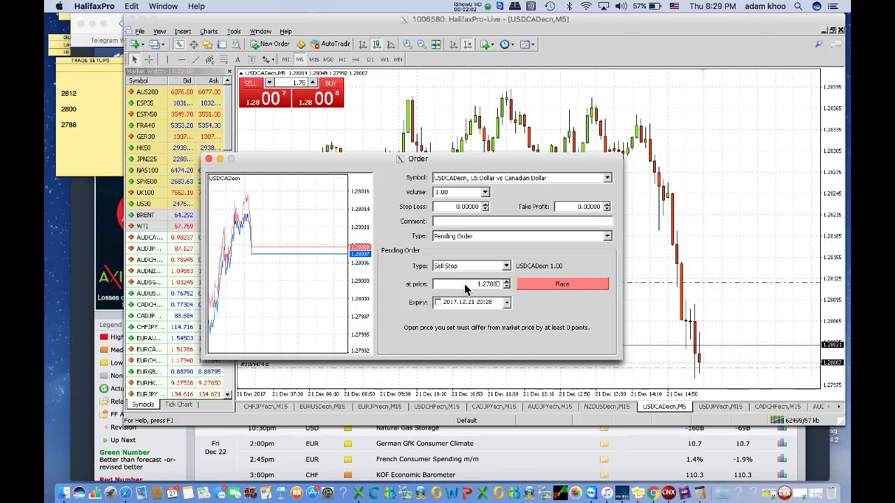
Step: Set the Sell Stop order's stop loss to 1.28000, place the order and close its confirmation
{"action": "double_click", "coordinate": [473, 207]}
{"action": "type", "text": "1.30000"}
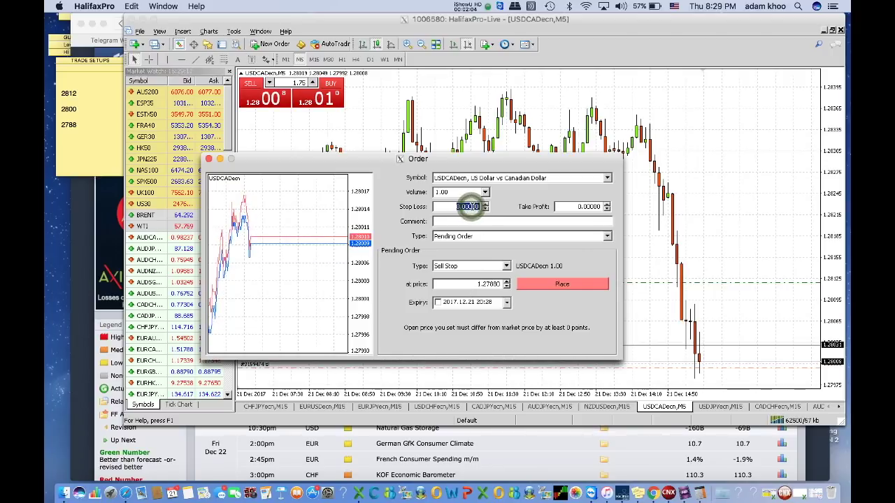
{"action": "double_click", "coordinate": [473, 207]}
{"action": "type", "text": "1.28000"}
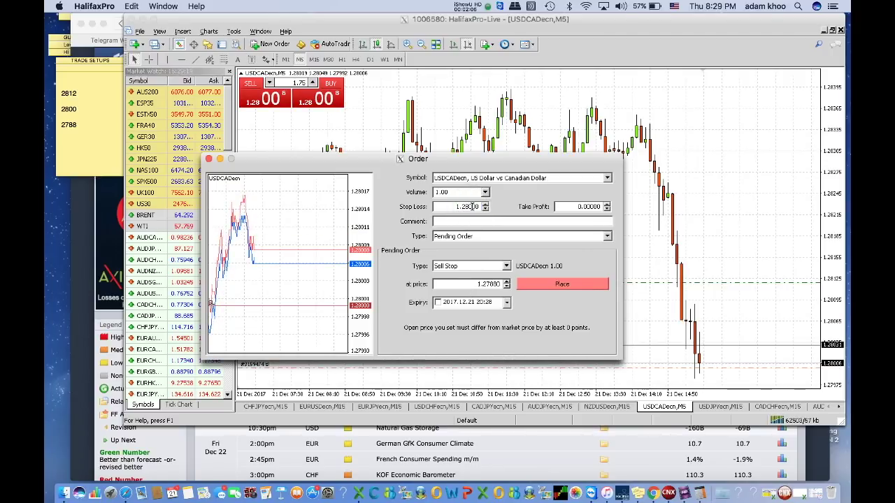
{"action": "left_click", "coordinate": [538, 283]}
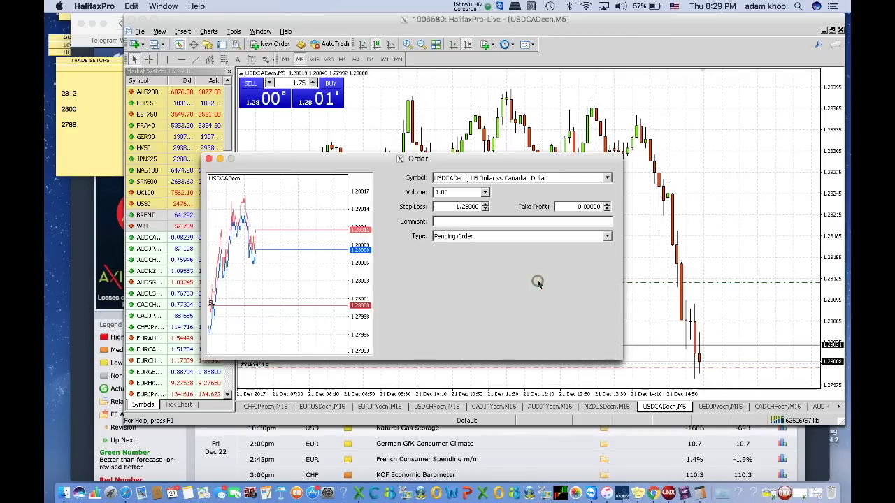
{"action": "left_click", "coordinate": [467, 321]}
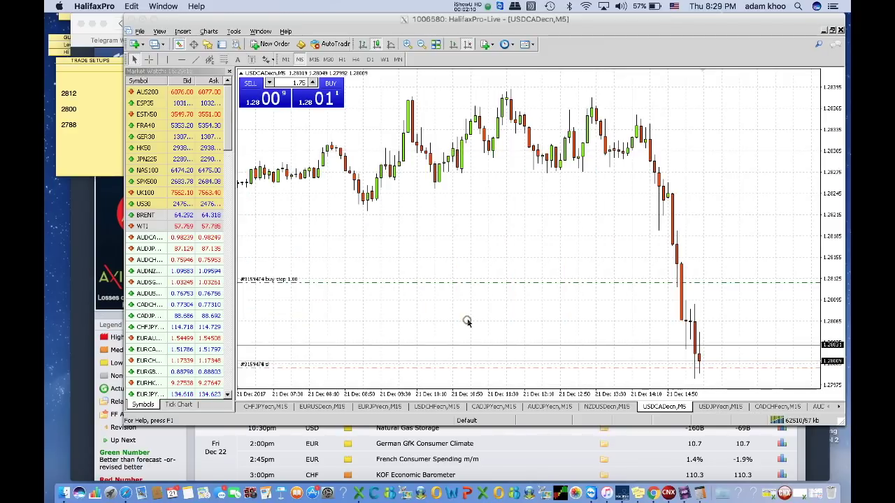
Step: Show the Terminal with the pending orders and switch the USDCAD chart to the M1 timeframe at the latest candles
{"action": "left_click", "coordinate": [160, 32]}
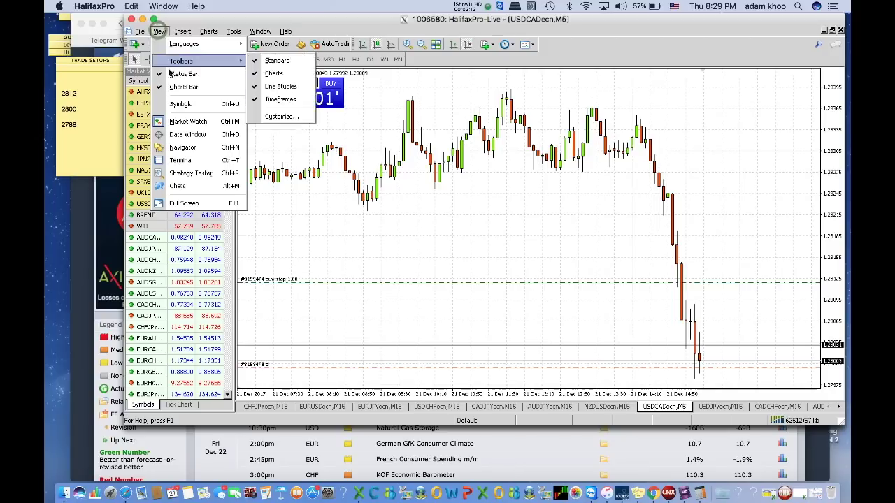
{"action": "left_click", "coordinate": [203, 148]}
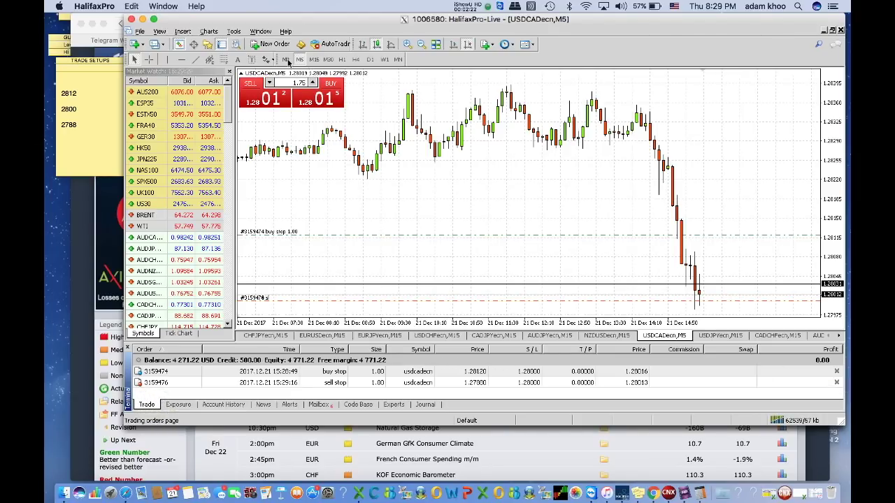
{"action": "left_click", "coordinate": [286, 59]}
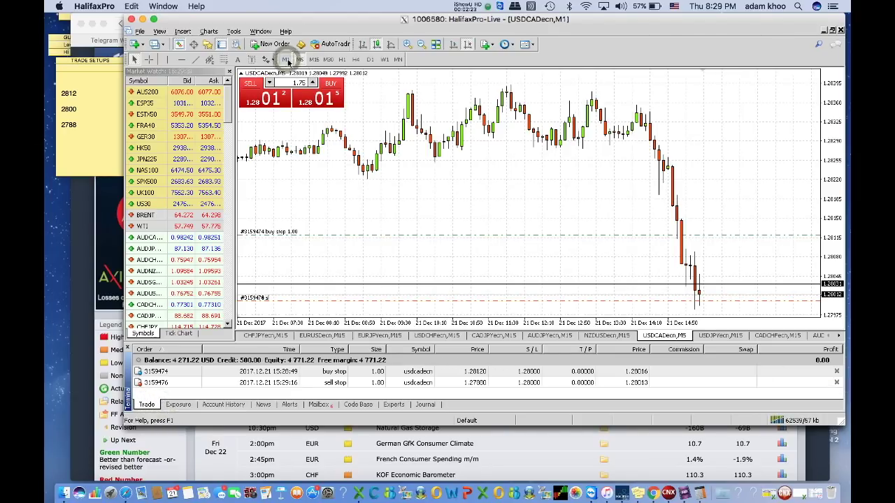
{"action": "left_click", "coordinate": [468, 45]}
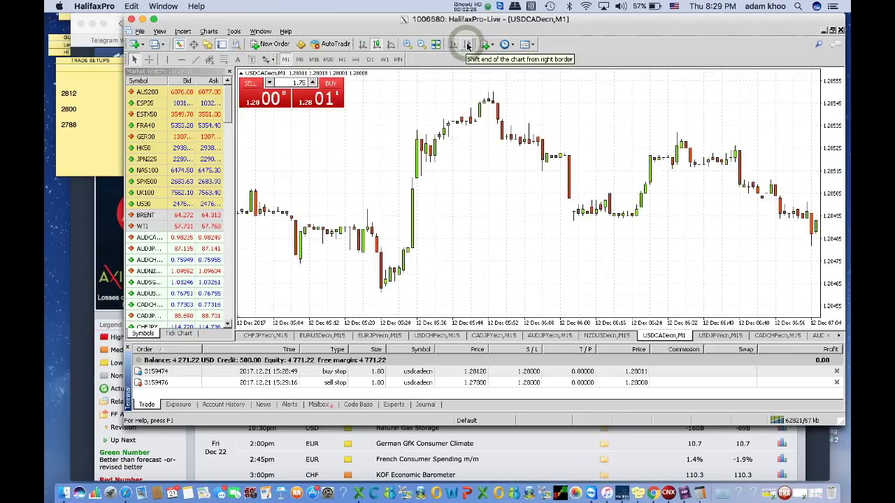
{"action": "left_click", "coordinate": [467, 44]}
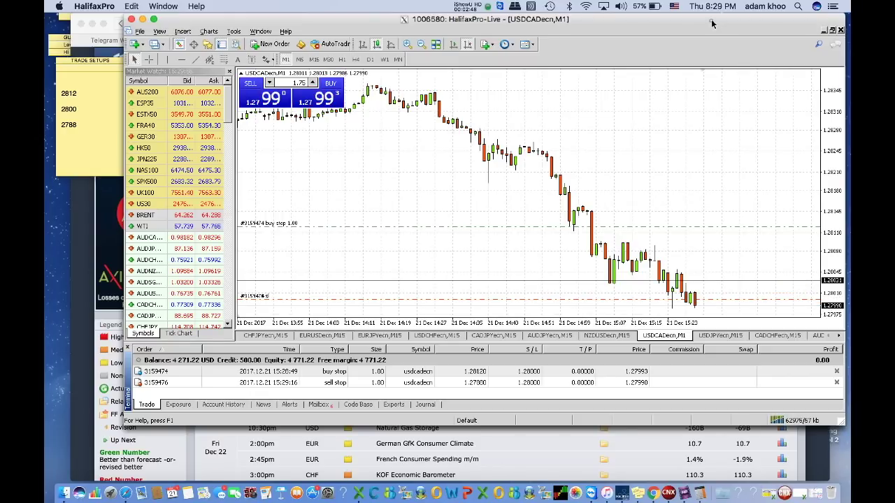
{"action": "left_click_drag", "start_coordinate": [712, 23], "coordinate": [699, 25]}
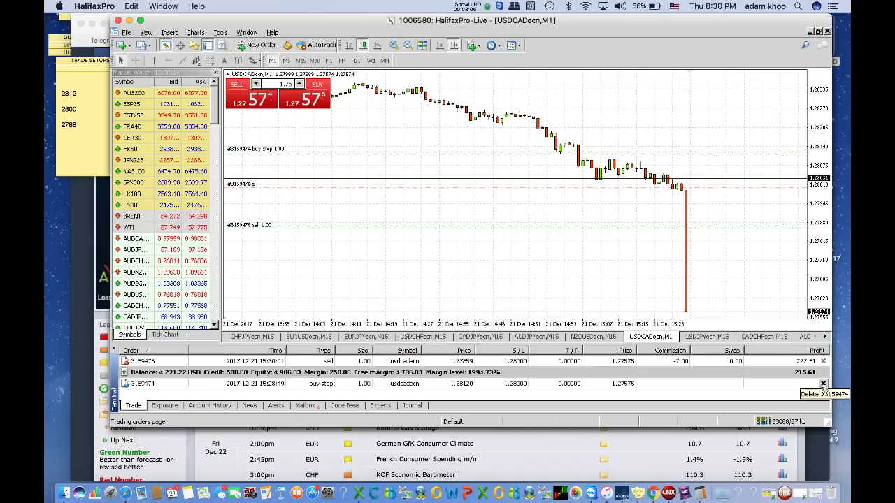
Step: Delete the pending USDCAD Buy Stop order at 1.28120 and close its order window
{"action": "left_click", "coordinate": [823, 384]}
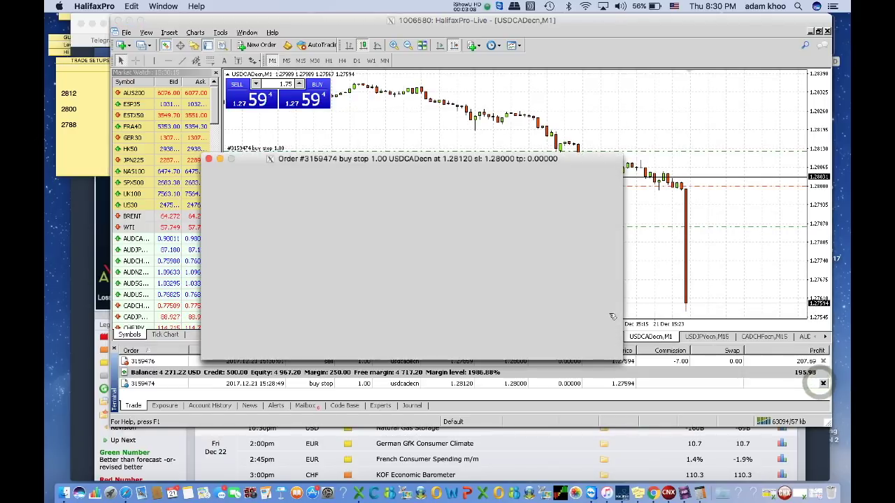
{"action": "left_click", "coordinate": [534, 309]}
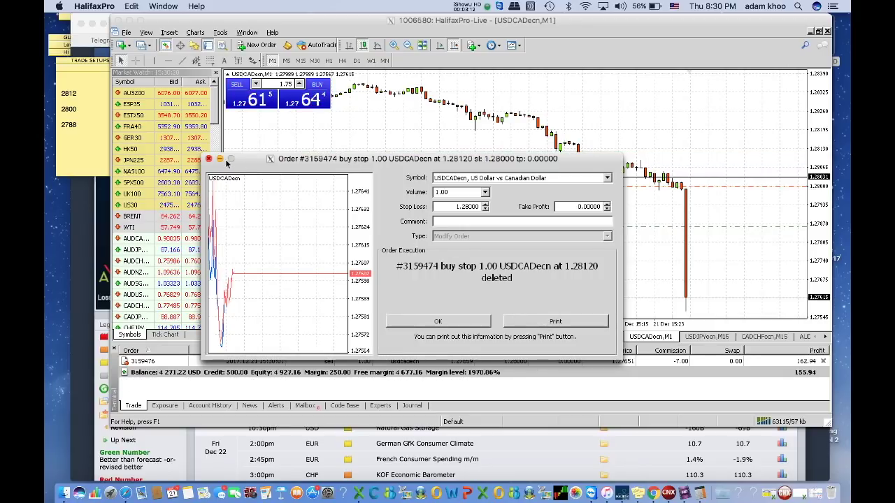
{"action": "left_click", "coordinate": [209, 159]}
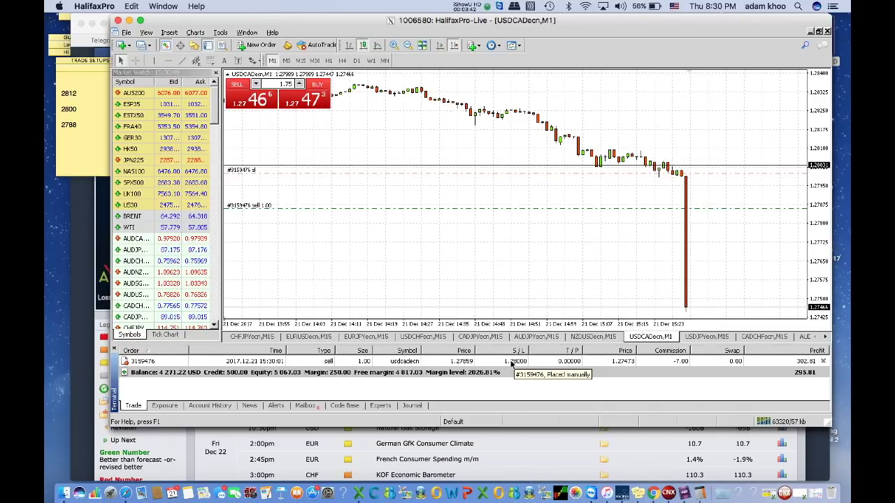
Step: Modify the open USDCAD sell position's stop loss to 1.27500 and close the confirmation
{"action": "double_click", "coordinate": [511, 363]}
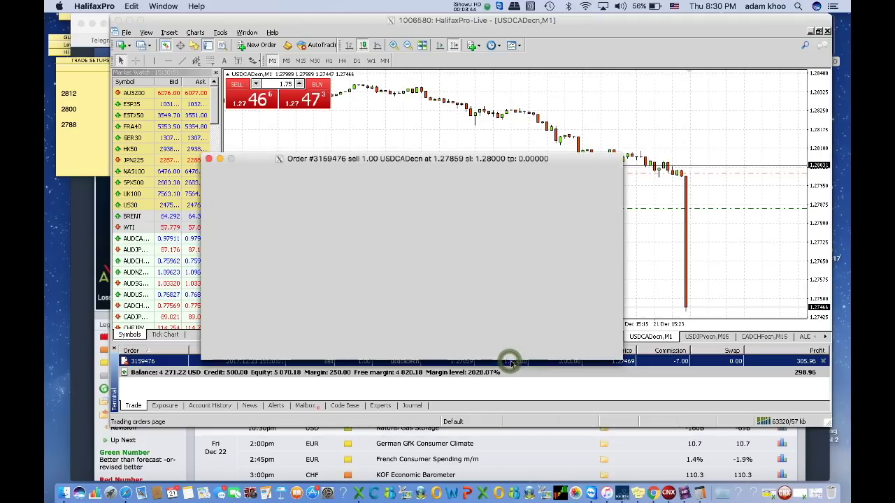
{"action": "double_click", "coordinate": [455, 299]}
{"action": "type", "text": "1.27500"}
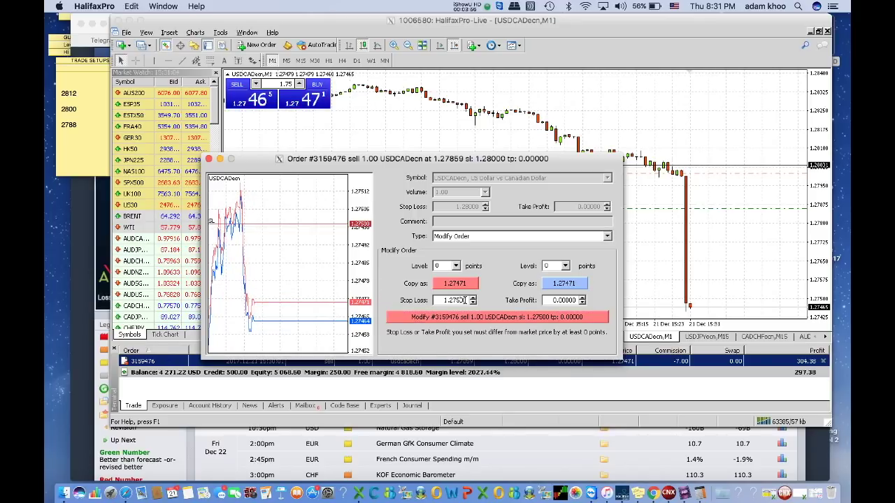
{"action": "left_click", "coordinate": [481, 316]}
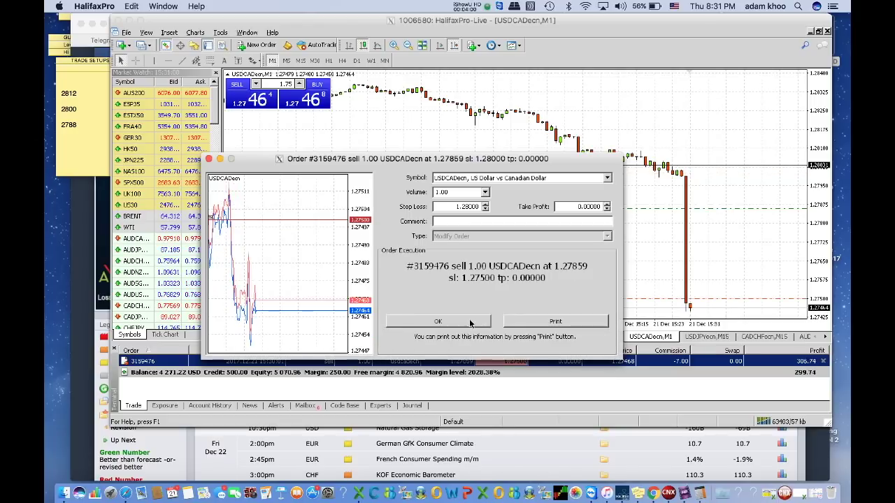
{"action": "left_click", "coordinate": [437, 322]}
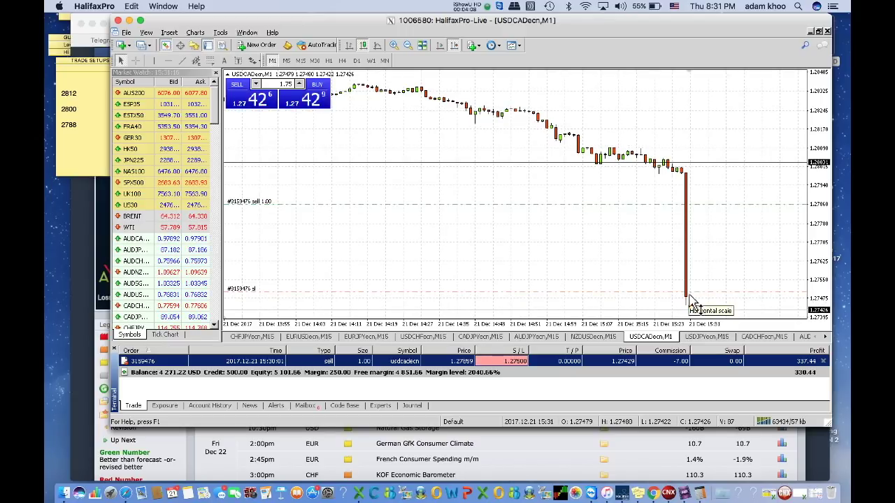
{"action": "double_click", "coordinate": [500, 364]}
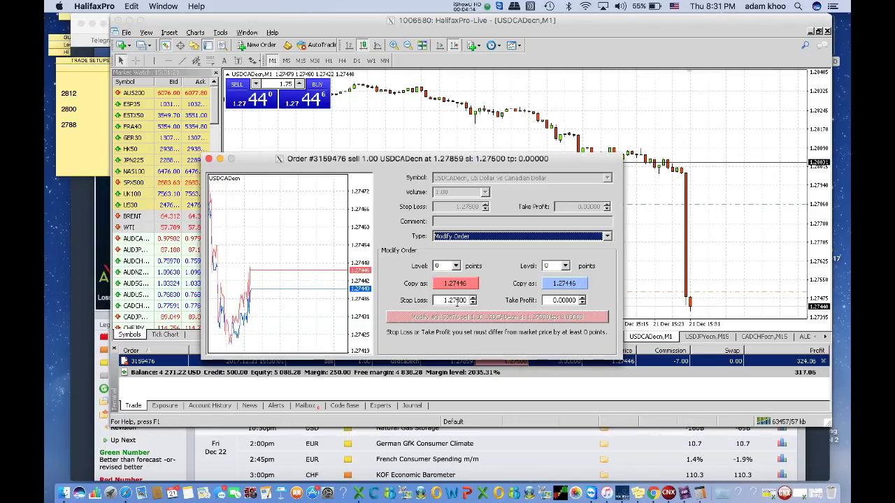
{"action": "left_click", "coordinate": [461, 301]}
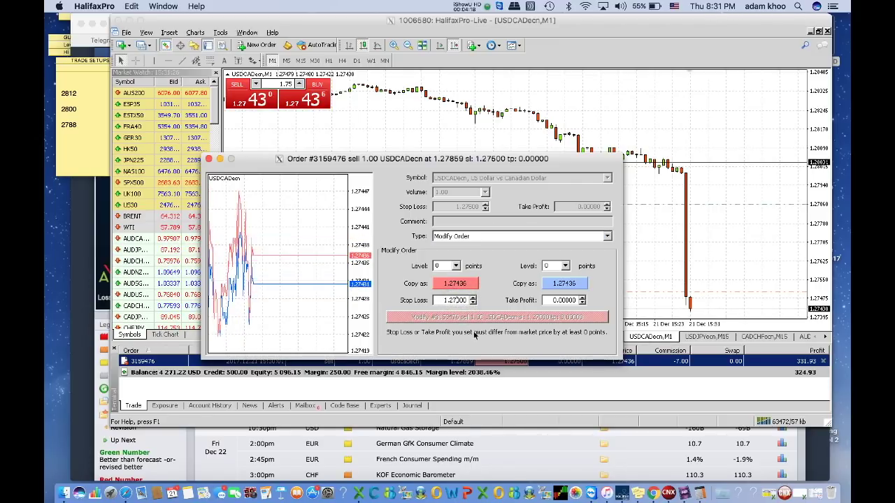
{"action": "key", "text": "BackSpace"}
{"action": "type", "text": "0"}
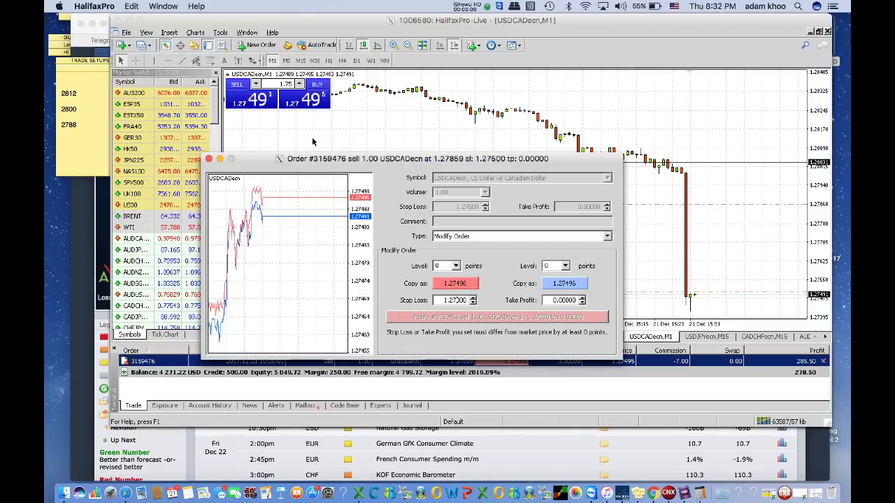
{"action": "left_click", "coordinate": [208, 160]}
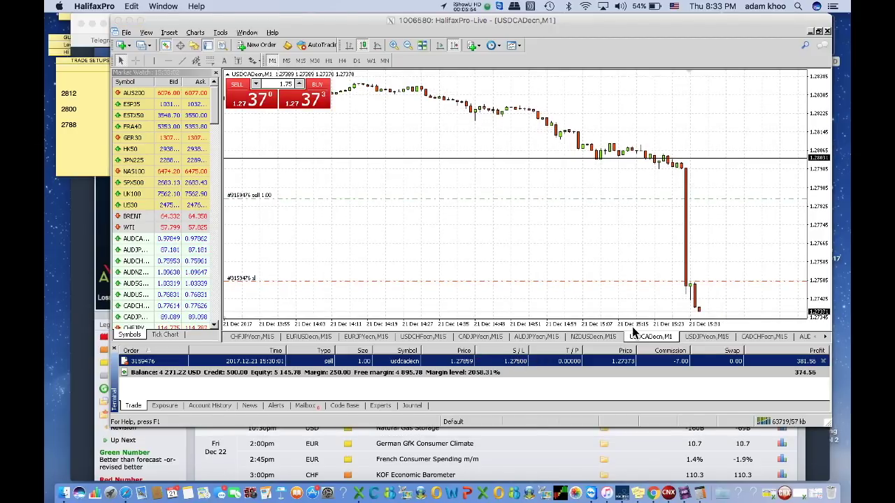
Step: Tighten the open USDCAD sell position's stop loss to 1.27400, apply the modification and close the confirmation
{"action": "double_click", "coordinate": [515, 361]}
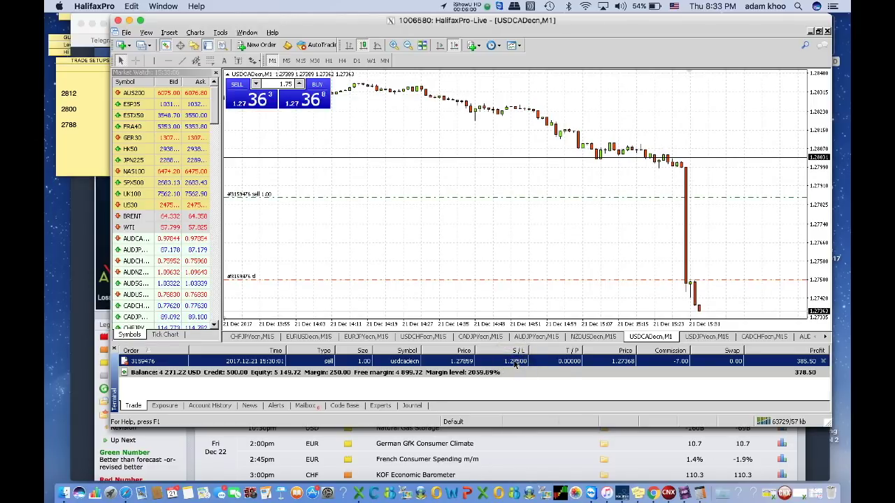
{"action": "double_click", "coordinate": [515, 362]}
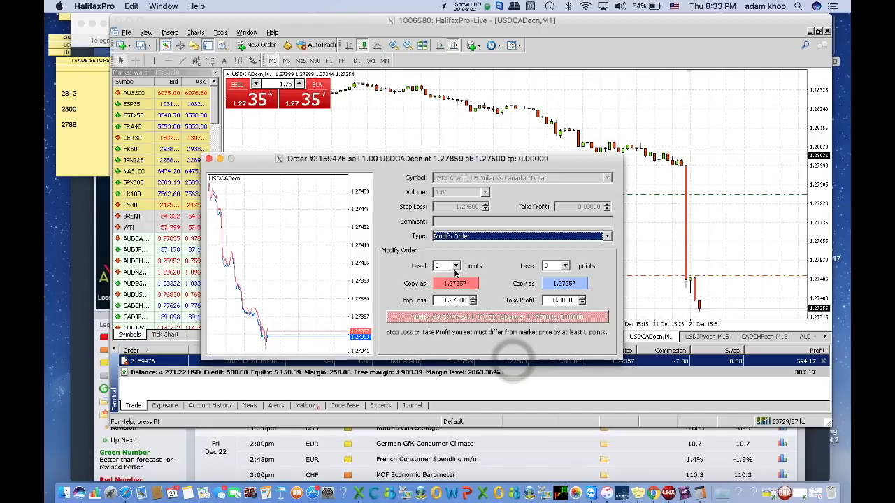
{"action": "left_click", "coordinate": [460, 300]}
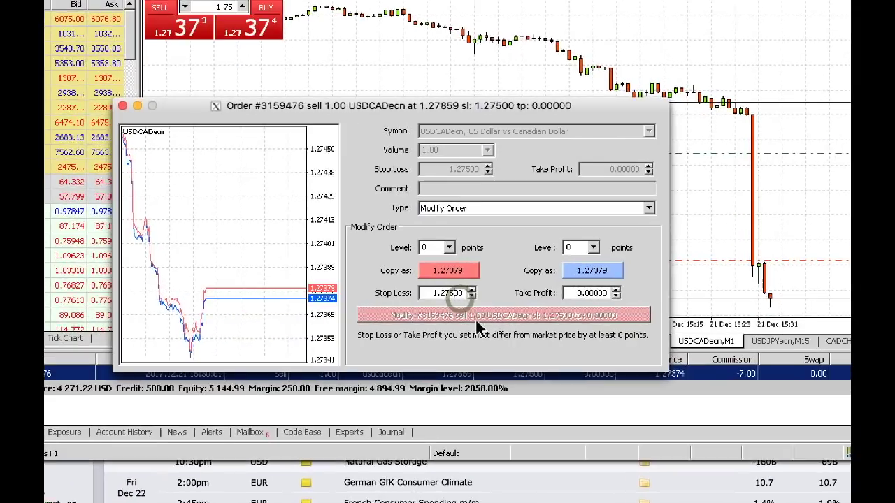
{"action": "key", "text": "BackSpace"}
{"action": "type", "text": "0"}
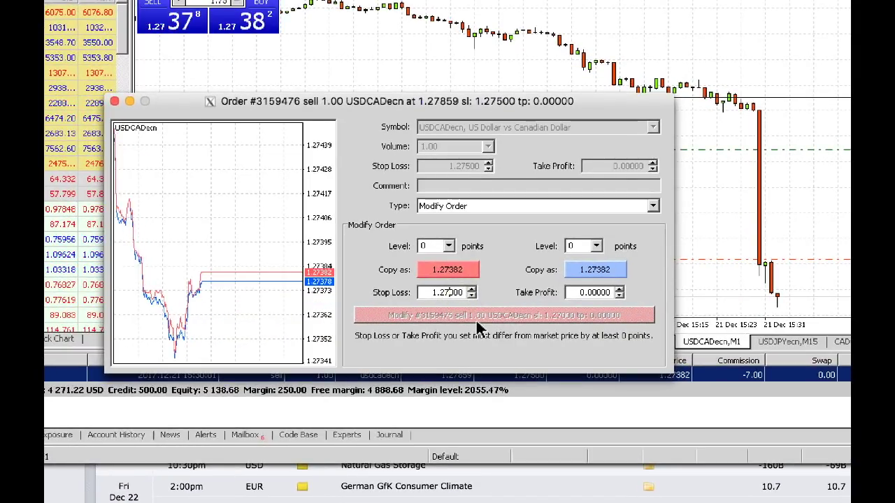
{"action": "key", "text": "Delete"}
{"action": "type", "text": "4"}
{"action": "left_click", "coordinate": [480, 316]}
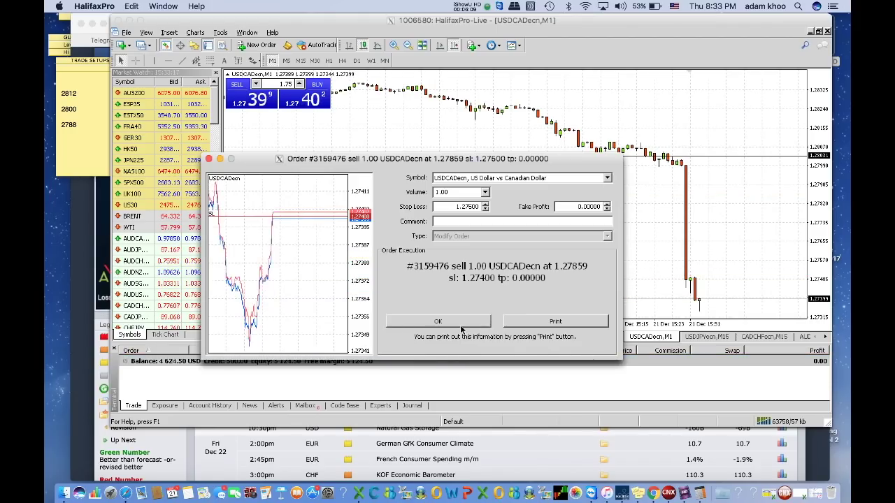
{"action": "left_click", "coordinate": [455, 325]}
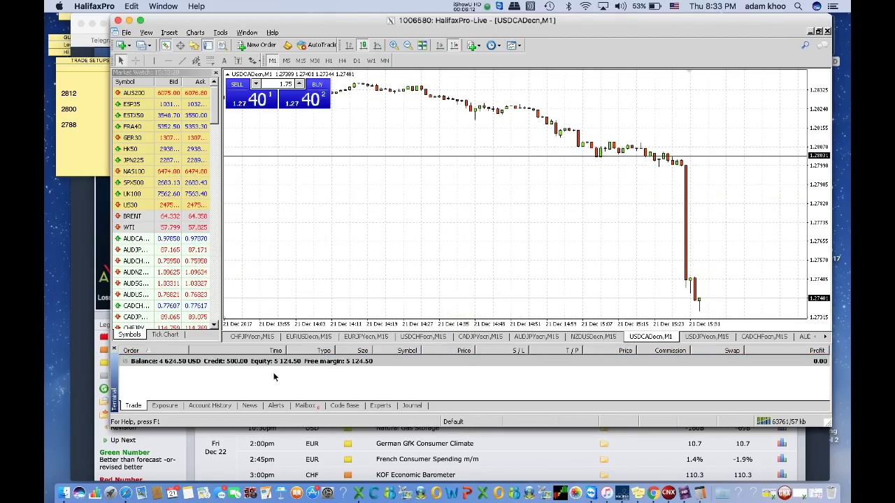
Step: Show the account history of closed trades, and move and enlarge the trading window so the chart and history have more room
{"action": "left_click", "coordinate": [208, 406]}
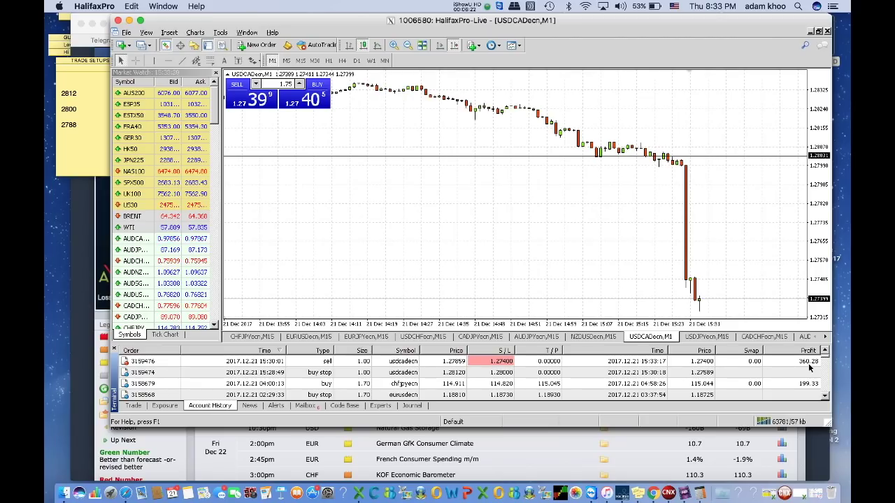
{"action": "left_click_drag", "start_coordinate": [666, 24], "coordinate": [630, 23]}
{"action": "left_click_drag", "start_coordinate": [794, 414], "coordinate": [814, 445]}
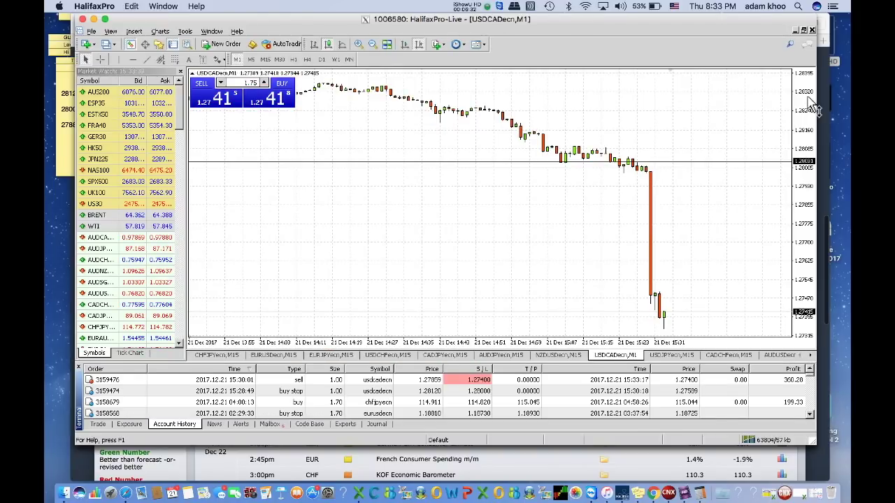
Step: Switch to the Calculator app, place it over the USDCAD chart and clear its leftover value
{"action": "left_click", "coordinate": [796, 7]}
{"action": "type", "text": "calculator"}
{"action": "key", "text": "Return"}
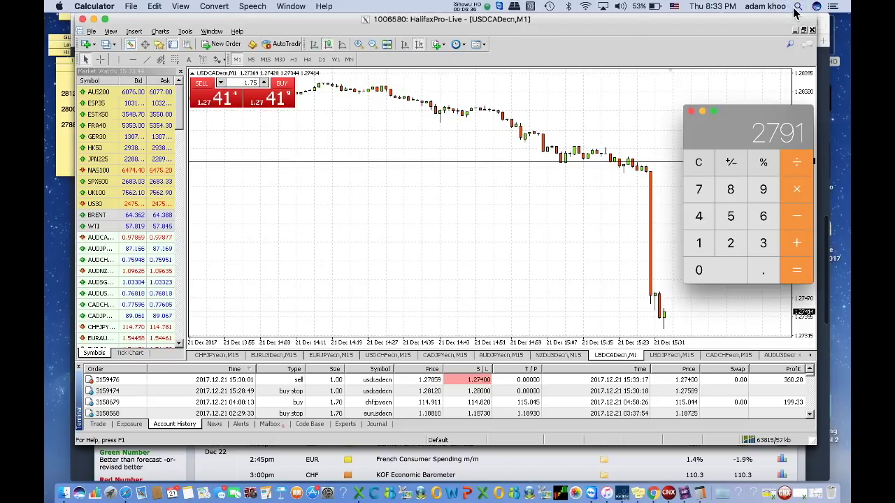
{"action": "left_click_drag", "start_coordinate": [746, 119], "coordinate": [415, 103]}
{"action": "left_click", "coordinate": [368, 149]}
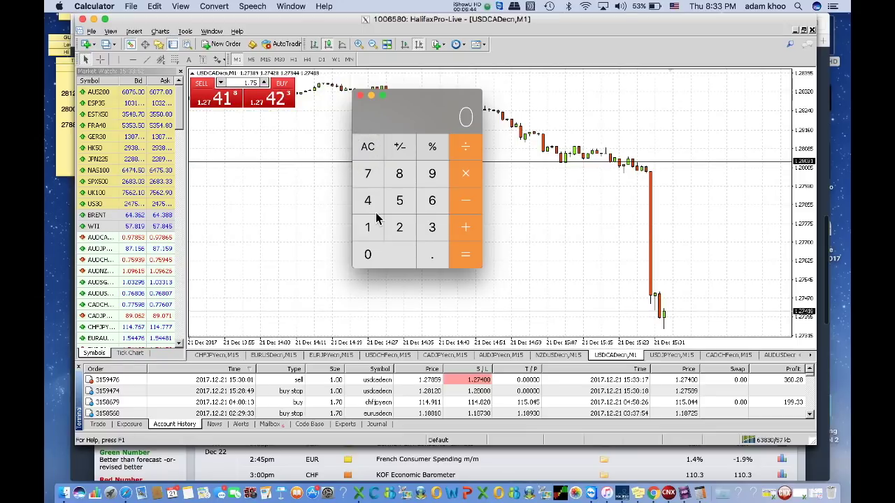
{"action": "left_click_drag", "start_coordinate": [434, 101], "coordinate": [386, 114]}
Step: Calculate 45 divided by 12 in the Calculator and close it
{"action": "left_click", "coordinate": [319, 238]}
{"action": "left_click", "coordinate": [353, 240]}
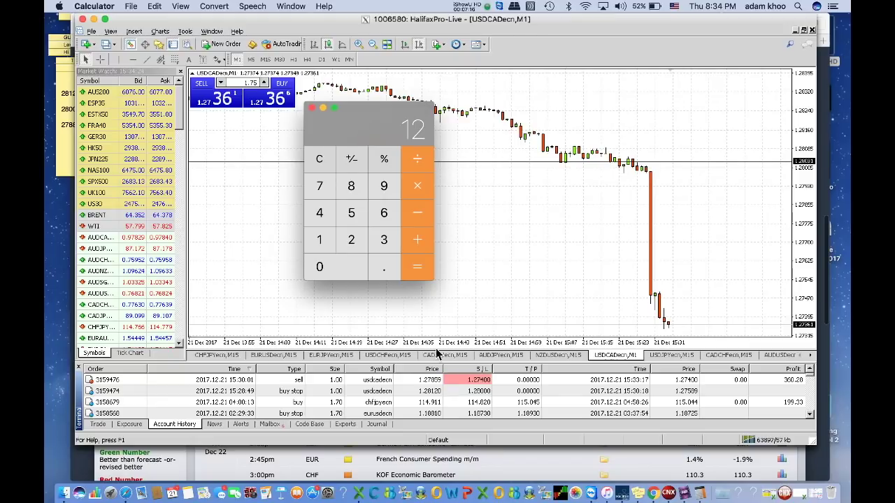
{"action": "left_click", "coordinate": [222, 17]}
{"action": "left_click", "coordinate": [321, 213]}
{"action": "left_click", "coordinate": [351, 213]}
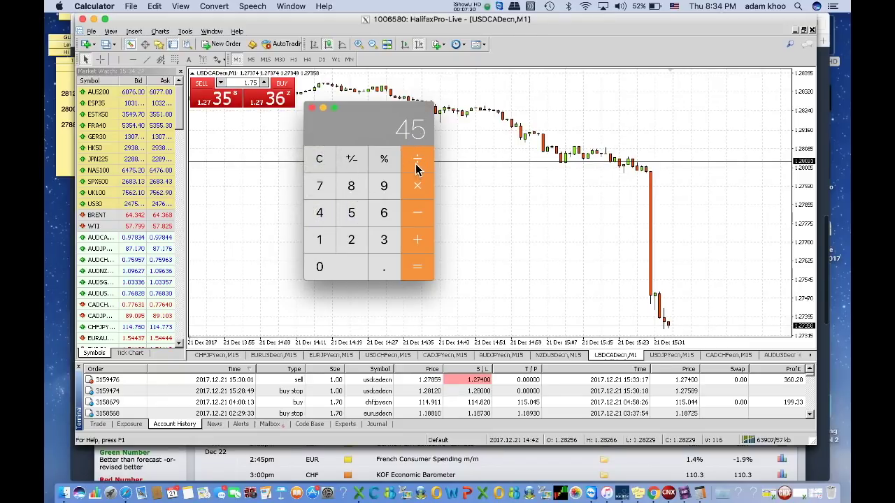
{"action": "left_click", "coordinate": [417, 163]}
{"action": "left_click", "coordinate": [320, 239]}
{"action": "left_click", "coordinate": [351, 239]}
{"action": "left_click", "coordinate": [413, 271]}
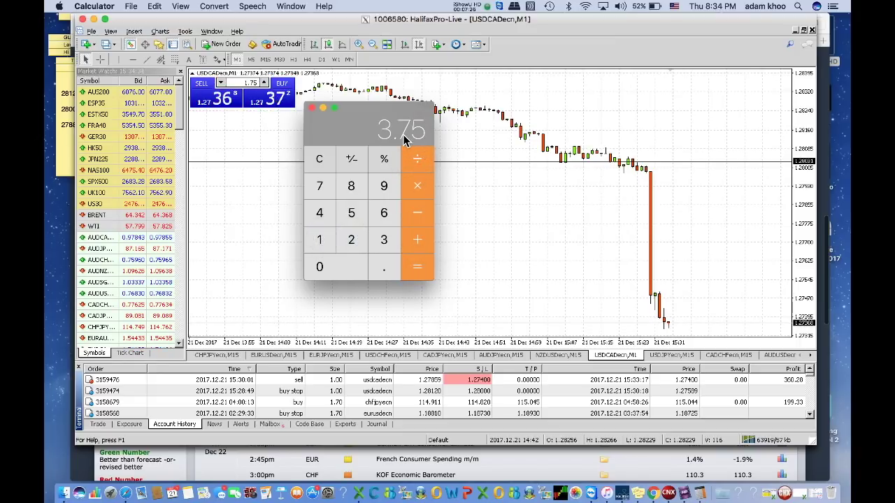
{"action": "left_click", "coordinate": [312, 110]}
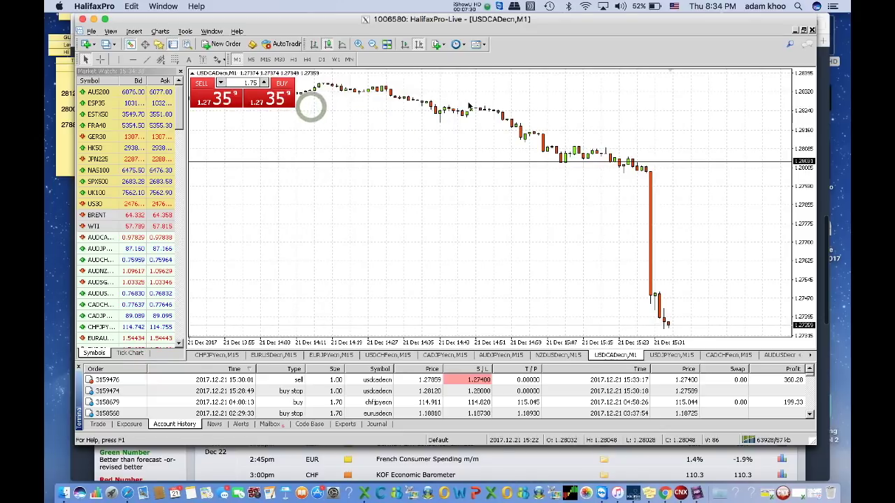